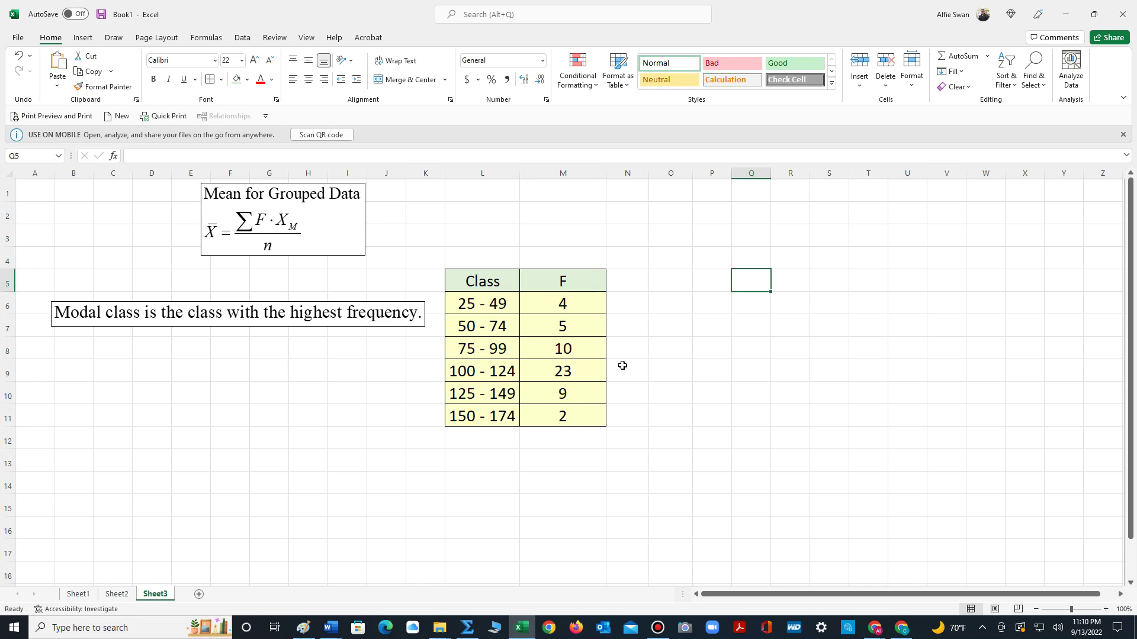
# - Add headings Xm in N5 and F*Xm in O5, and widen column N
pyautogui.click(630, 276)
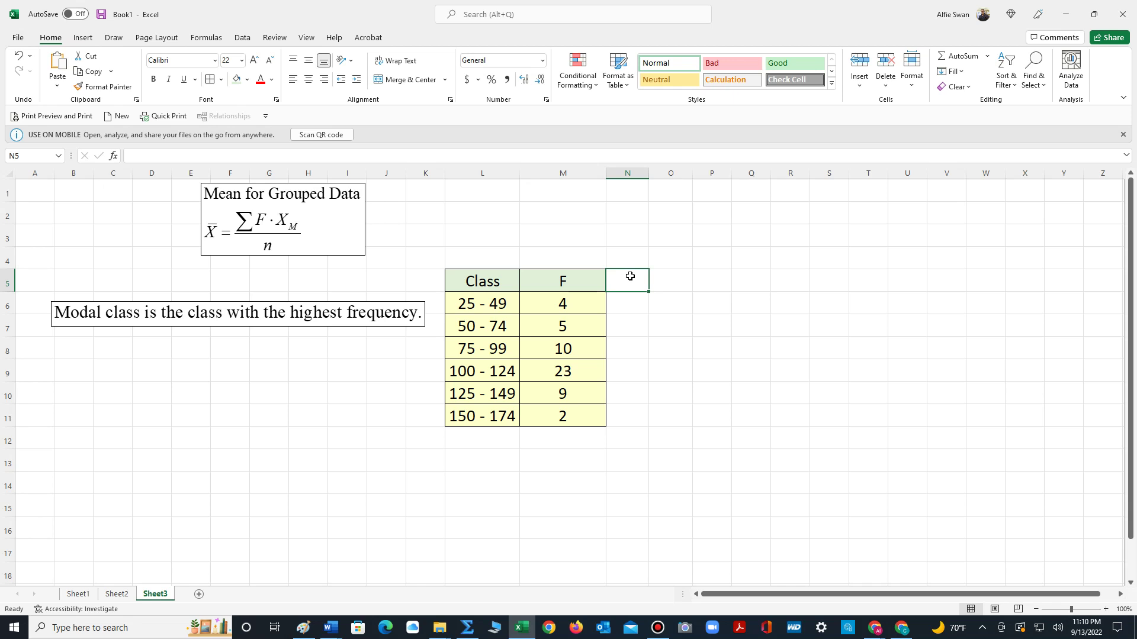
pyautogui.write('X')
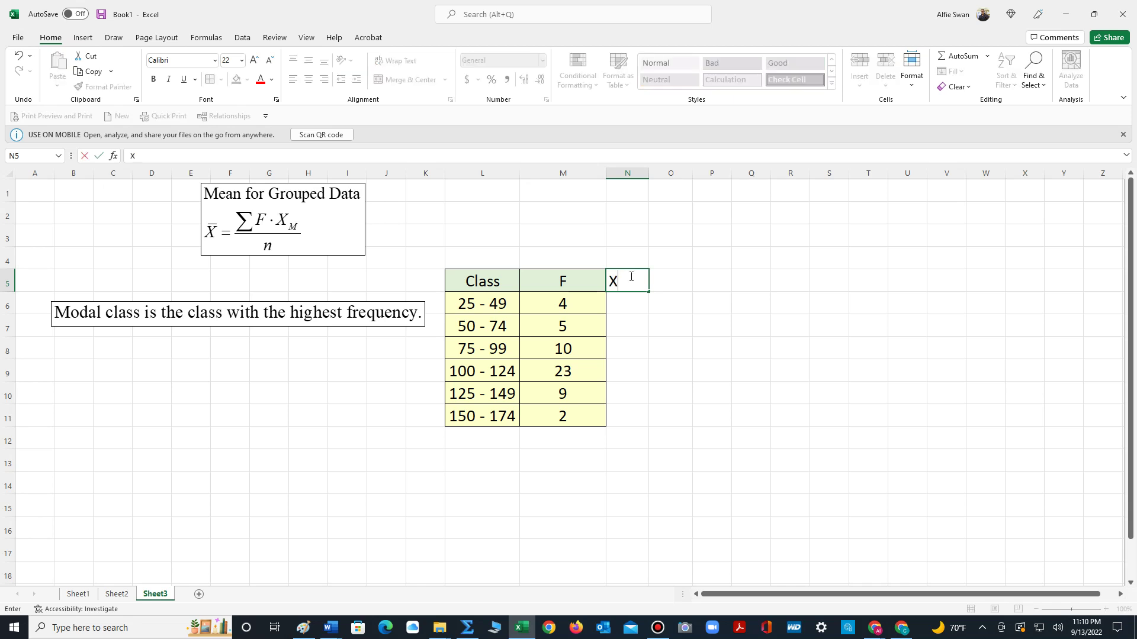
pyautogui.write('m')
pyautogui.press('Tab')
pyautogui.write('F')
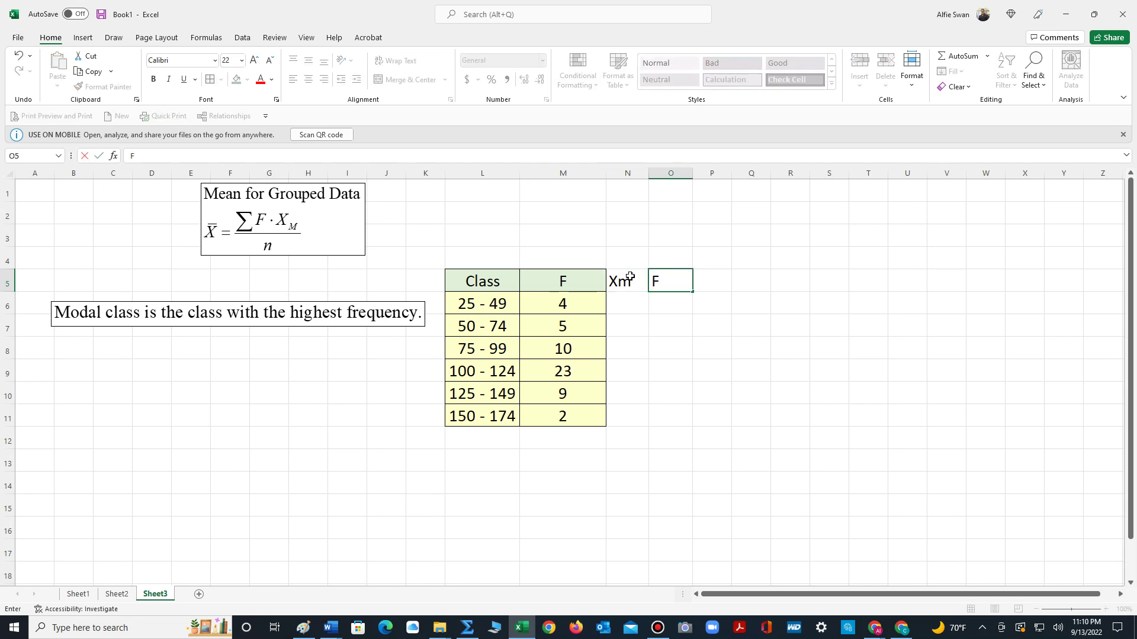
pyautogui.write('*Xm')
pyautogui.click(711, 396)
pyautogui.moveTo(649, 173); pyautogui.dragTo(715, 173)
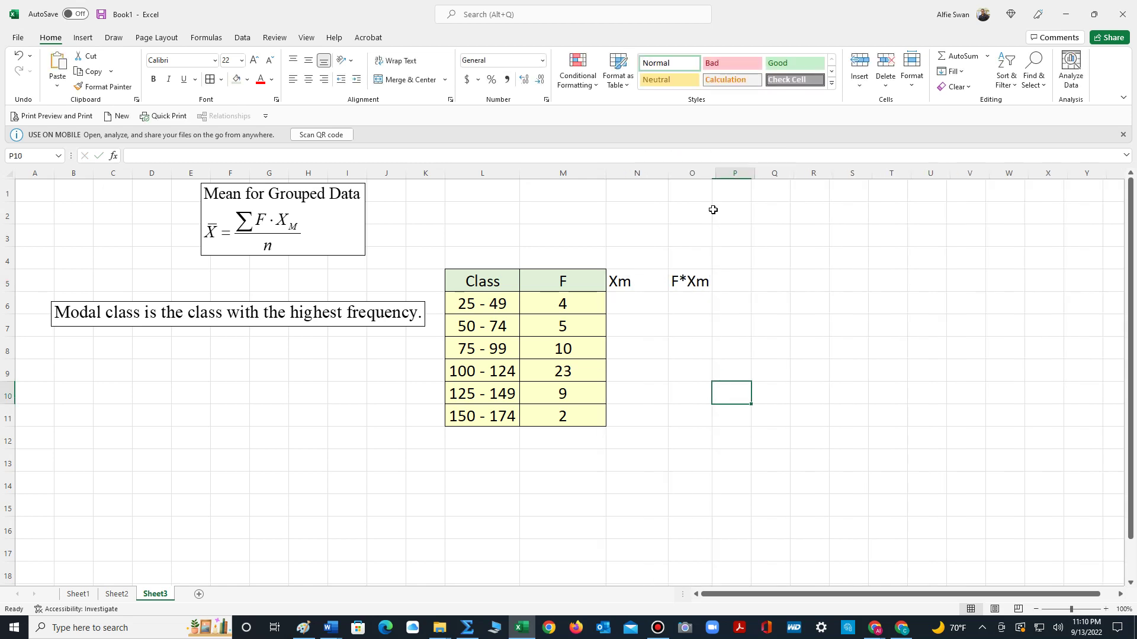
# - Apply All Borders and centre alignment to the new columns N5:O11
pyautogui.moveTo(632, 282); pyautogui.dragTo(698, 414)
pyautogui.click(210, 79)
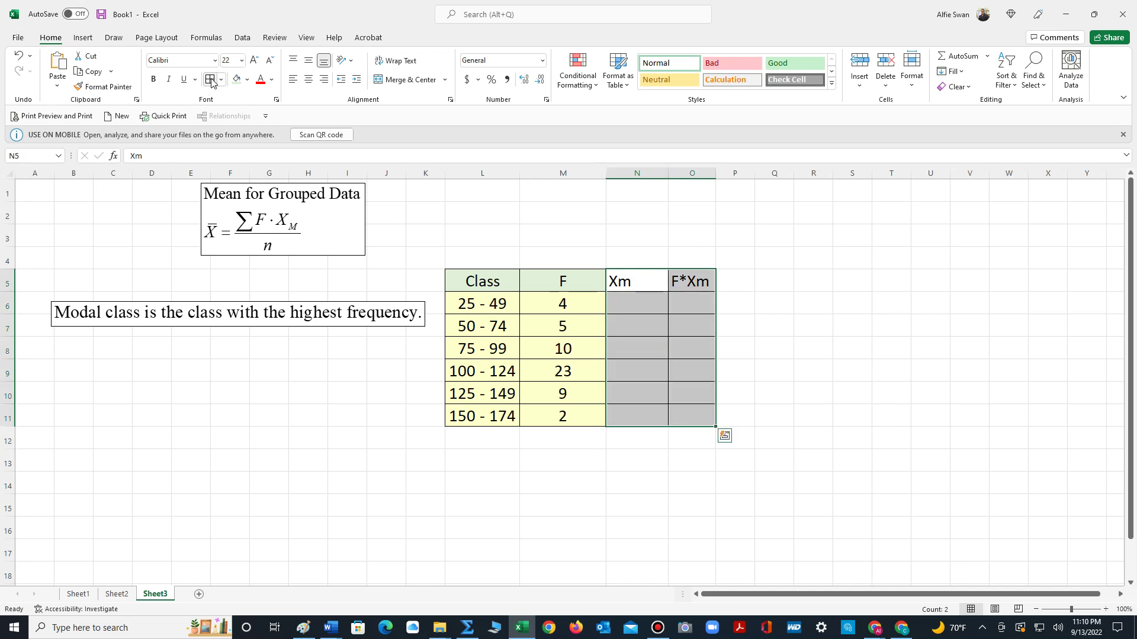
pyautogui.moveTo(618, 280); pyautogui.dragTo(671, 418)
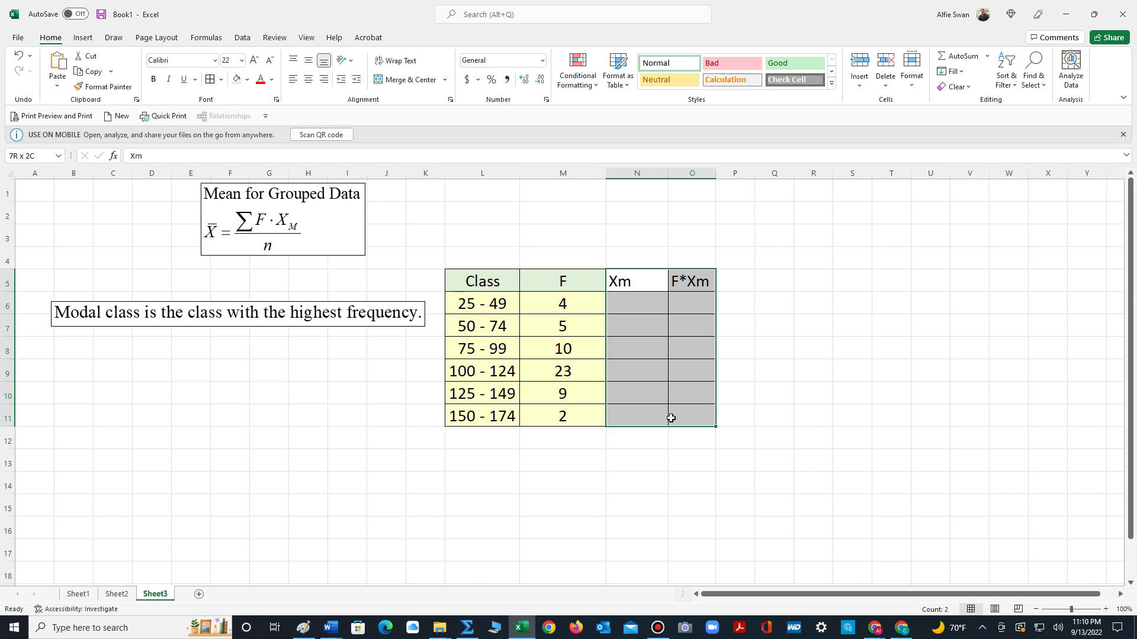
pyautogui.click(308, 78)
# - Shade the empty cells N6:O11 under the new headings light yellow
pyautogui.click(657, 283)
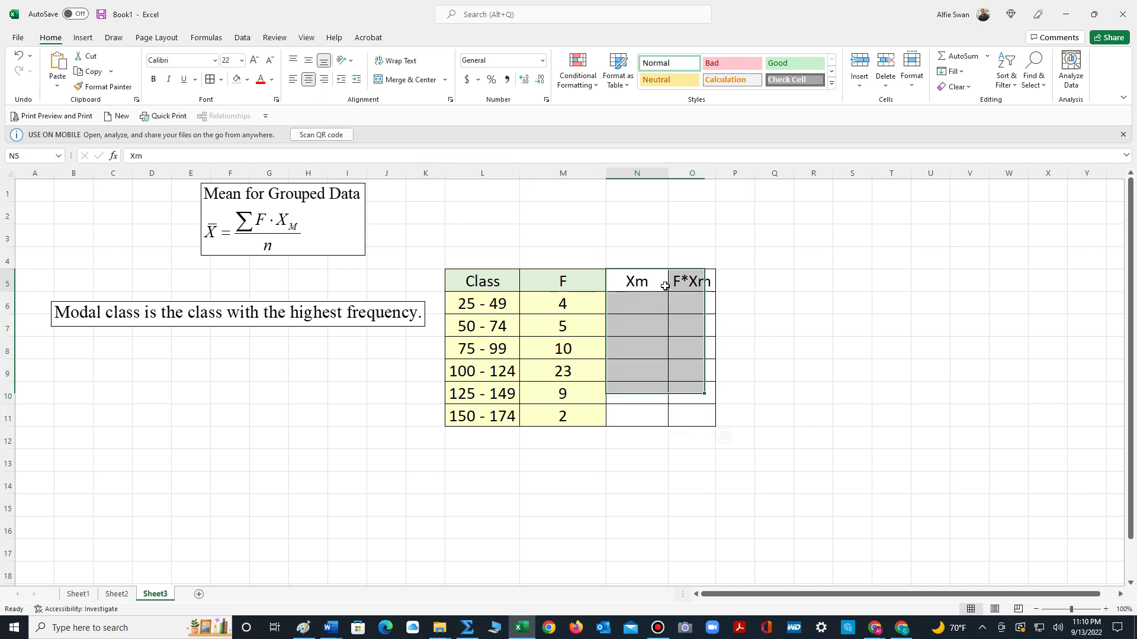
pyautogui.keyDown('shift'); pyautogui.click(691, 272); pyautogui.keyUp('shift')
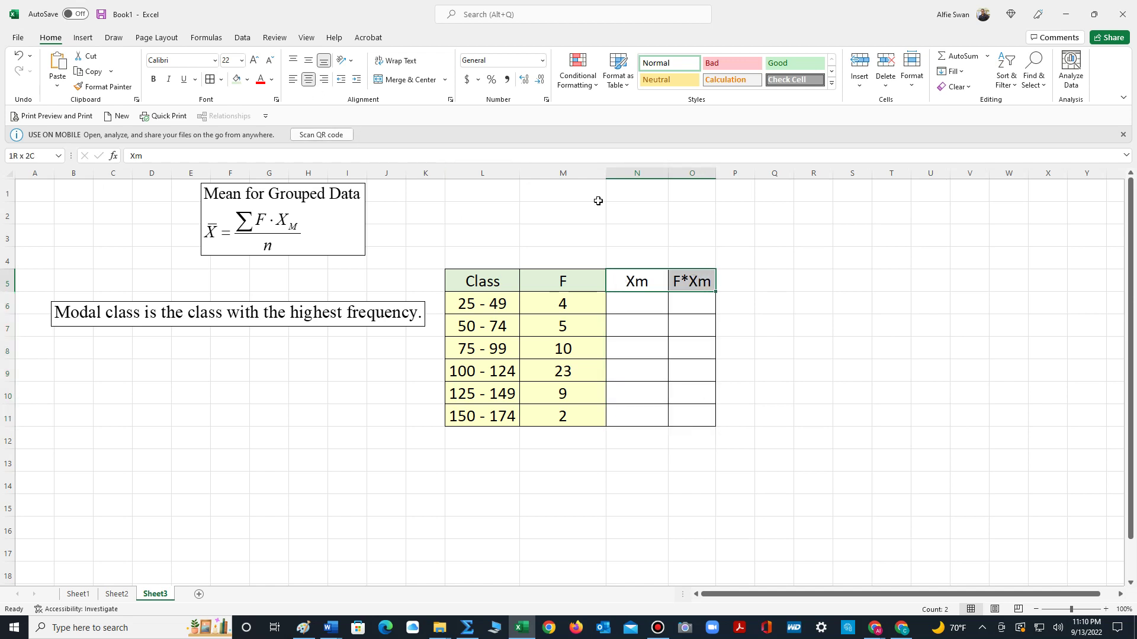
pyautogui.click(236, 79)
pyautogui.moveTo(626, 301); pyautogui.dragTo(677, 424)
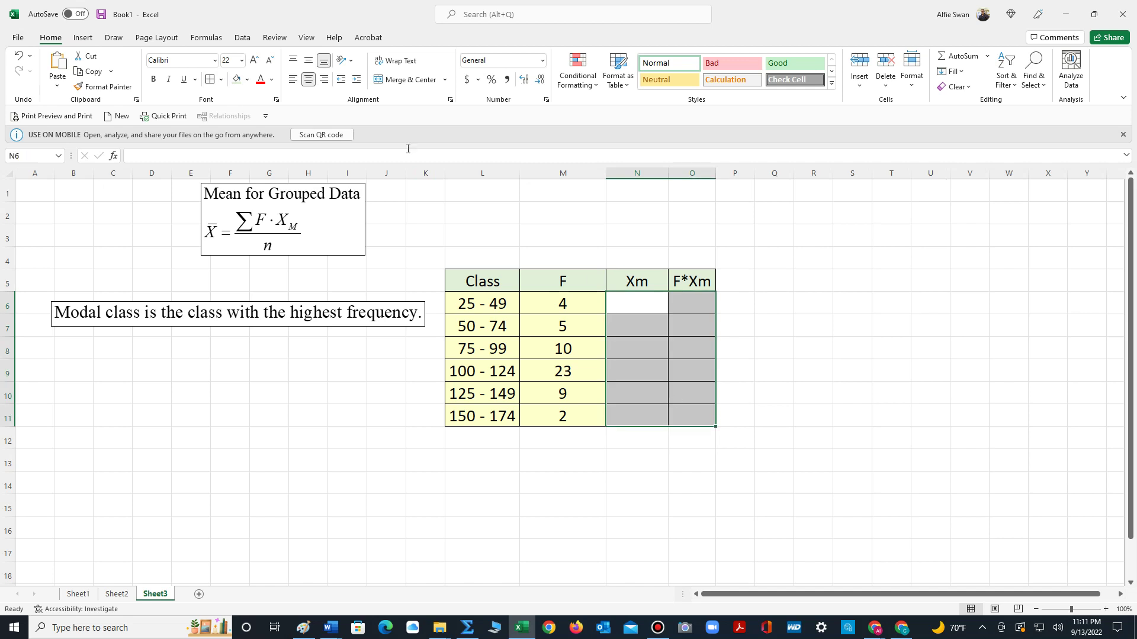
pyautogui.click(247, 79)
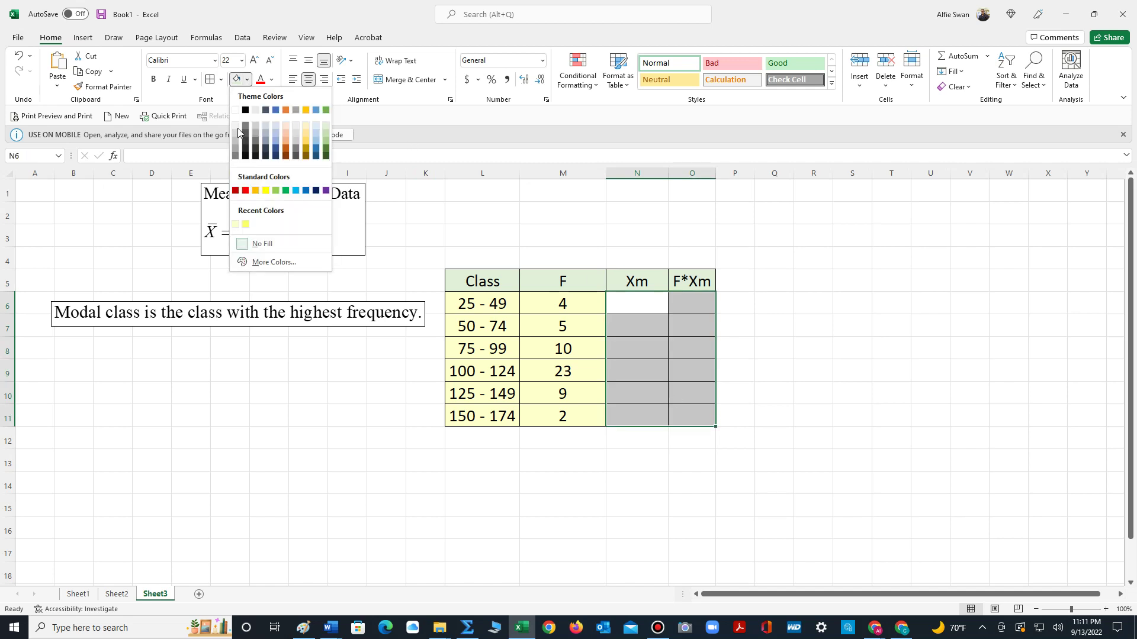
pyautogui.click(239, 225)
pyautogui.click(634, 317)
pyautogui.press('Right')
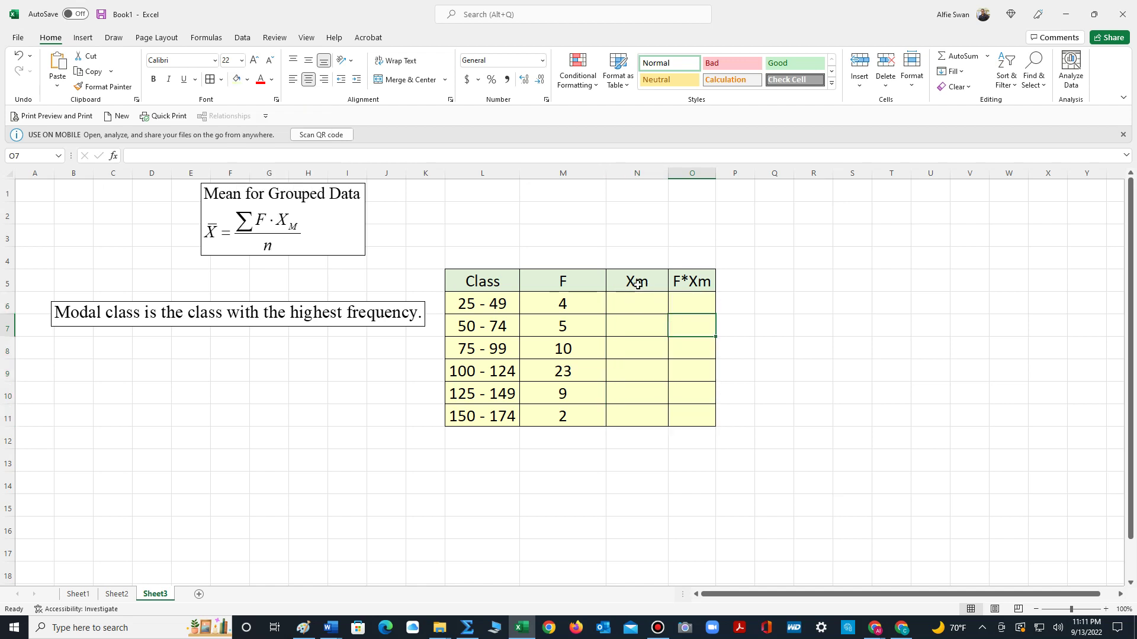
pyautogui.click(623, 311)
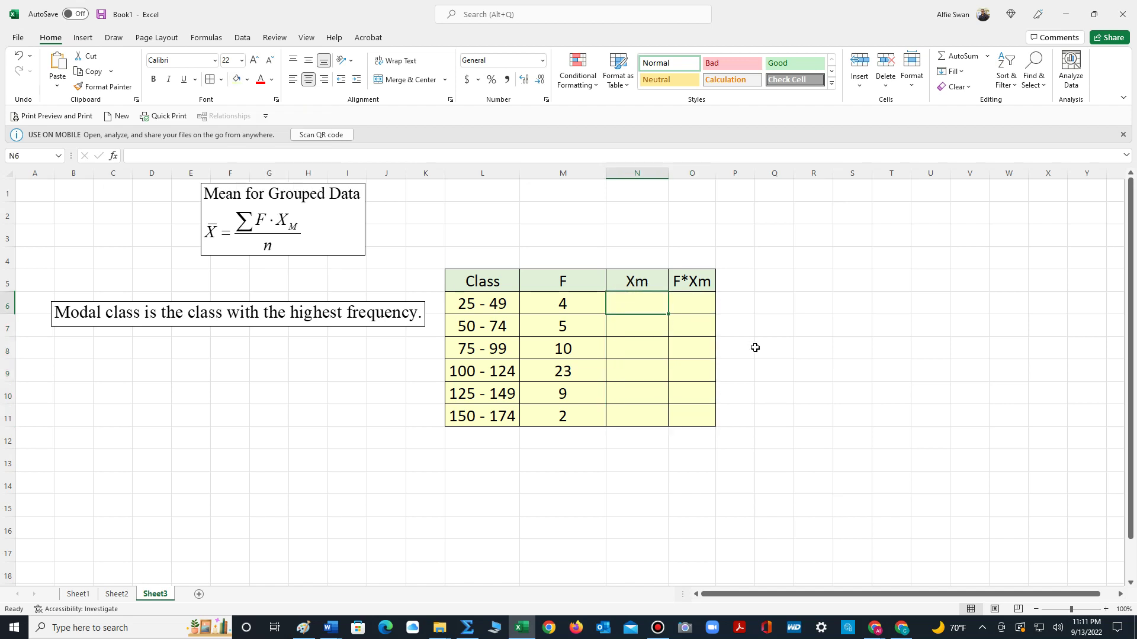
# - Enter =(25+49)/2 in N6 for 37 and =N6+25 in N7 for 62
pyautogui.write('=(')
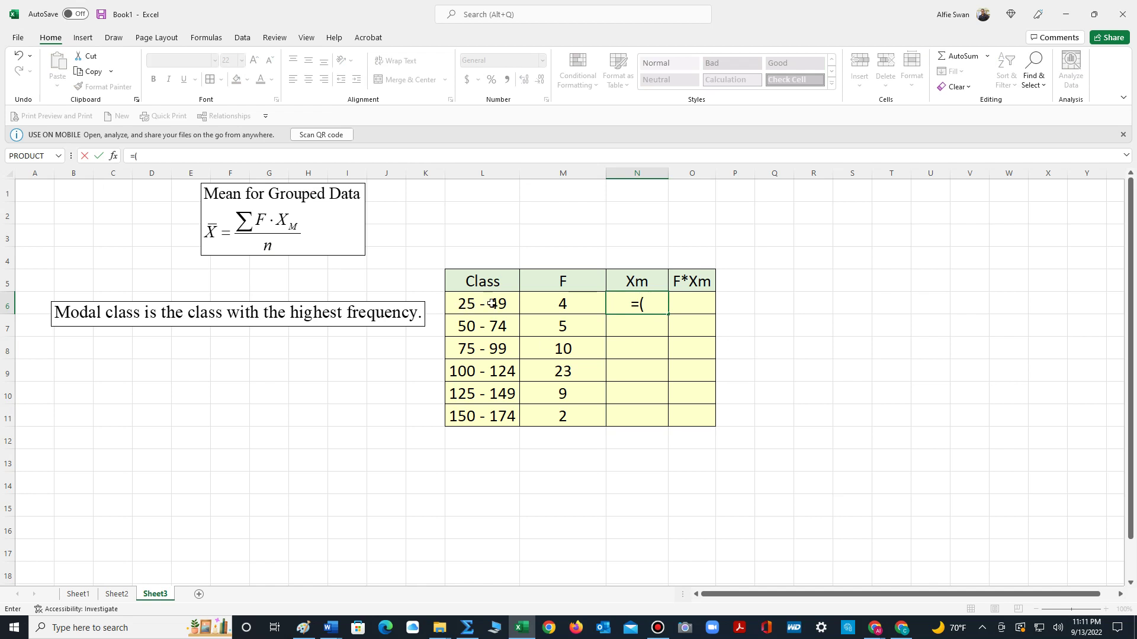
pyautogui.write('25+49)/2')
pyautogui.press('Return')
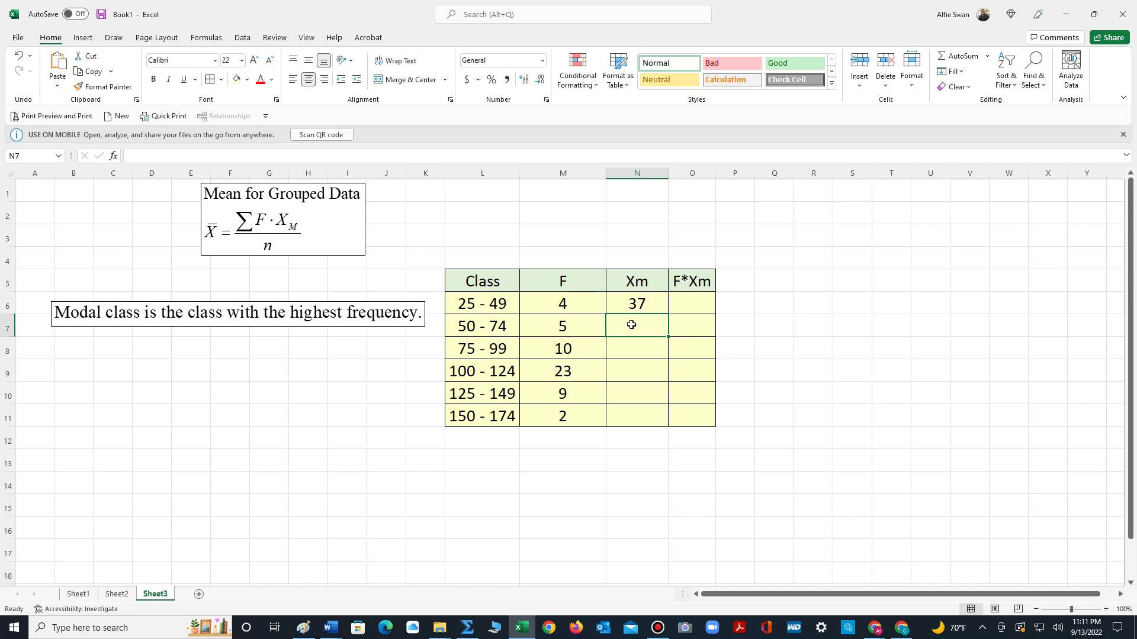
pyautogui.write('=')
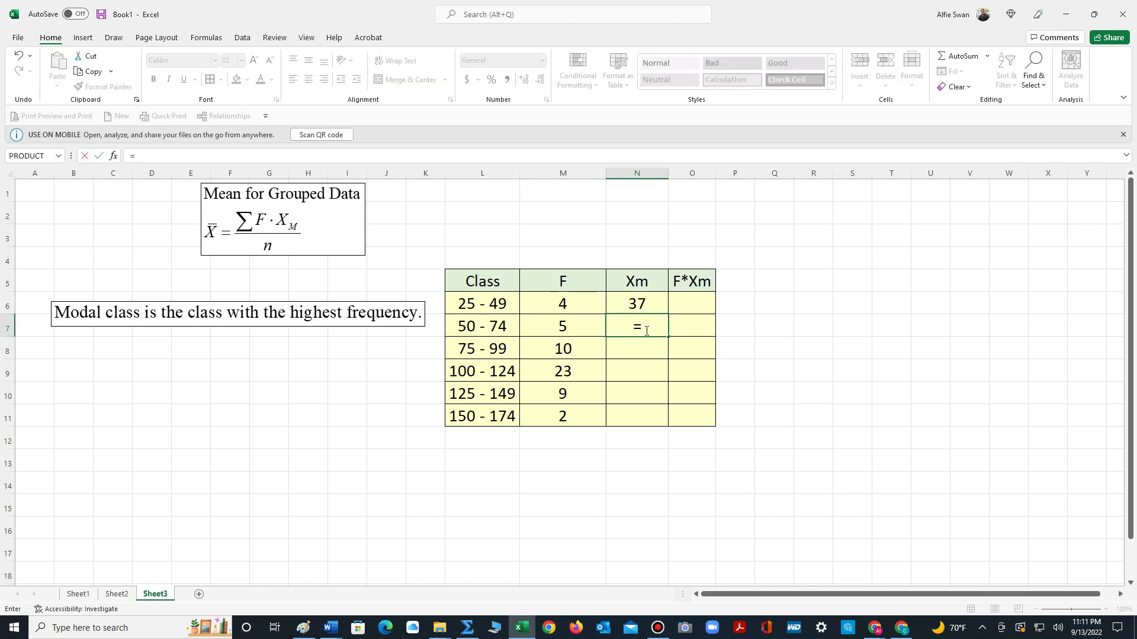
pyautogui.click(641, 303)
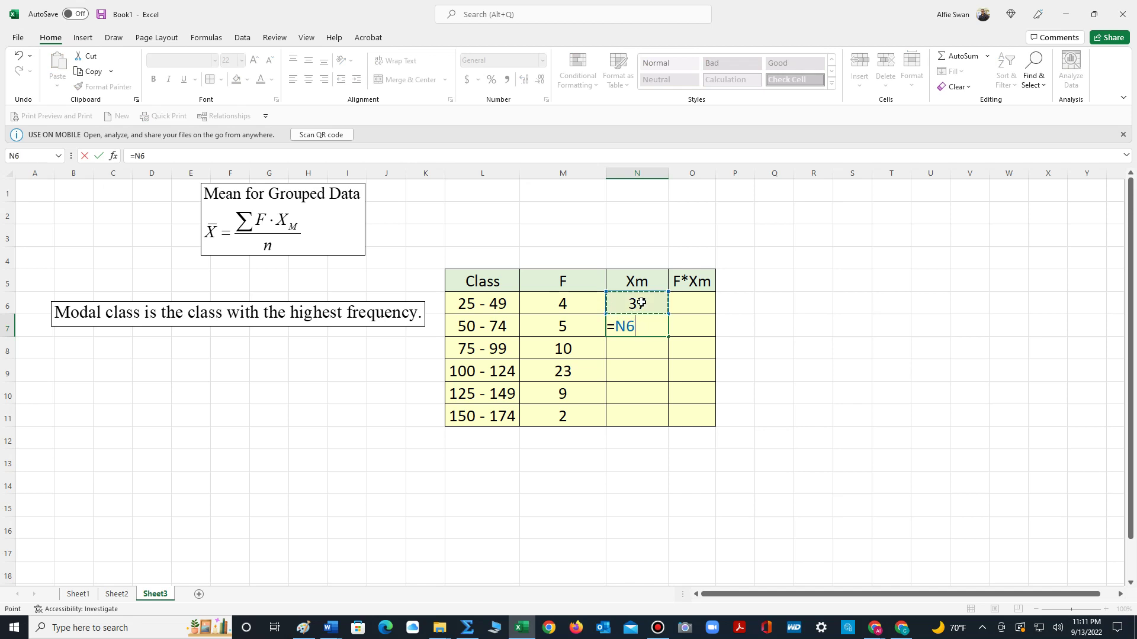
pyautogui.write('+2')
pyautogui.press('Return')
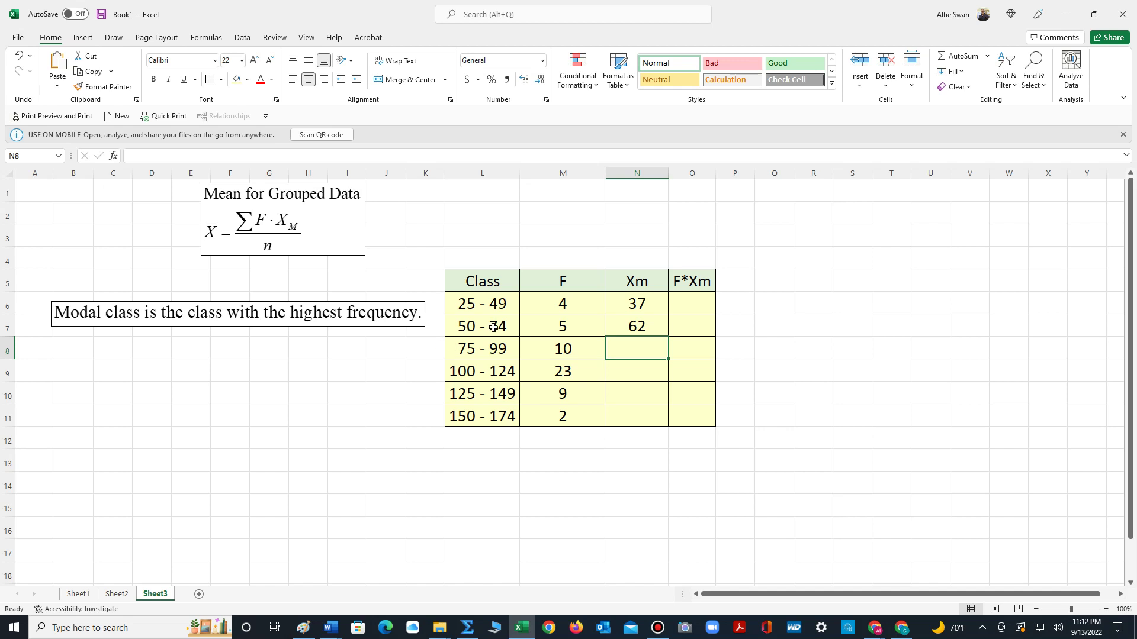
# - Fill the +25 formula down to N11 for midpoints 87 to 162, and widen column O
pyautogui.click(638, 325)
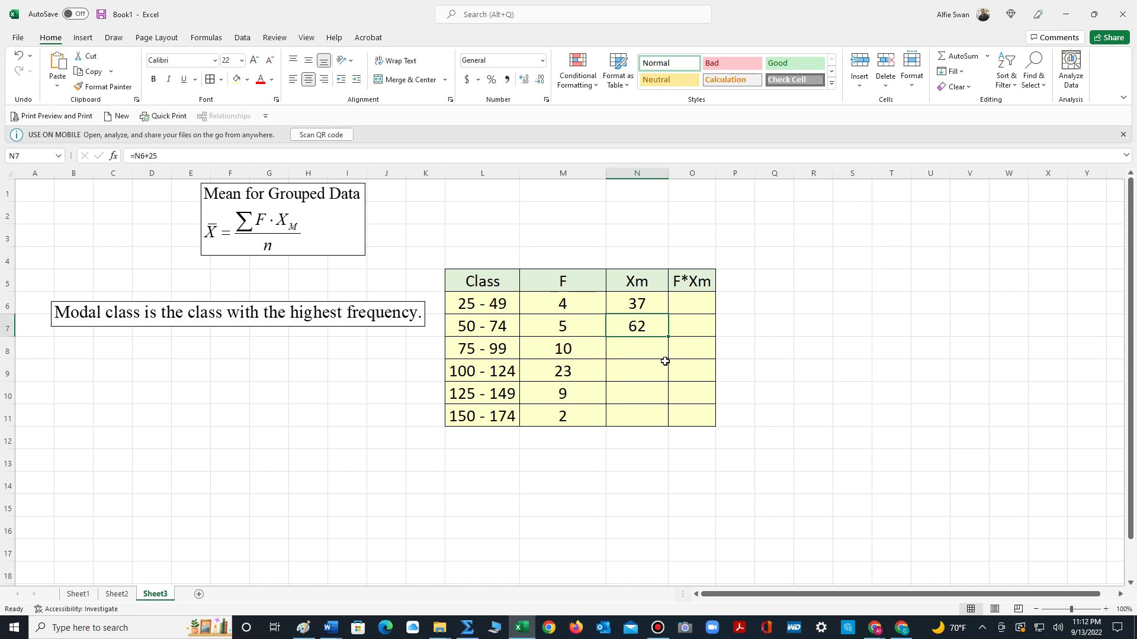
pyautogui.moveTo(669, 338); pyautogui.dragTo(666, 422)
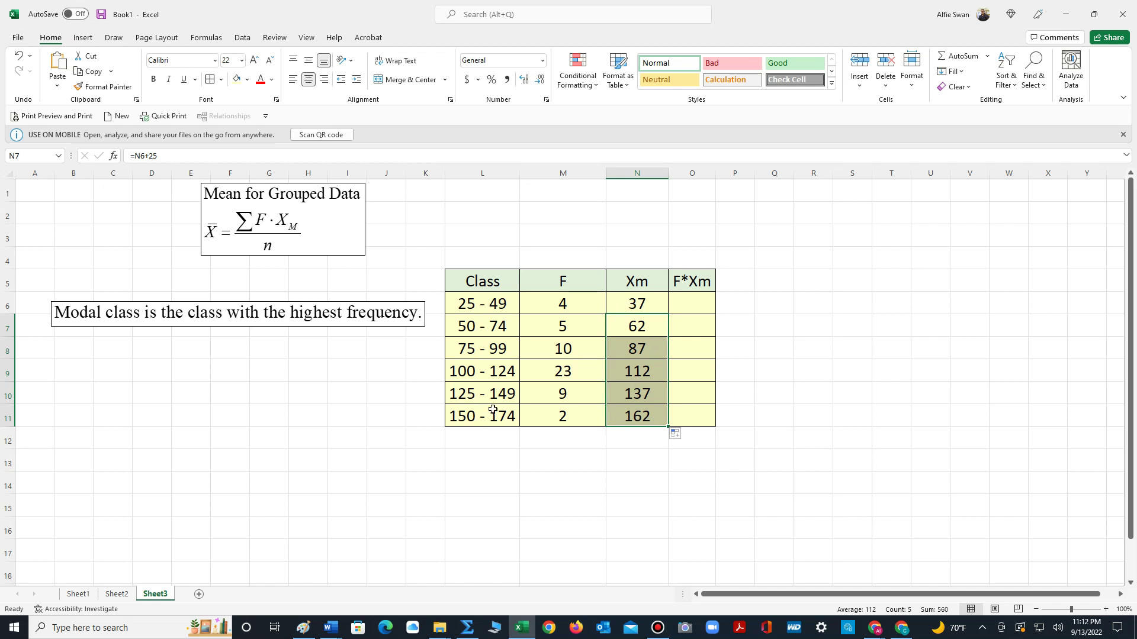
pyautogui.click(545, 484)
pyautogui.moveTo(715, 173); pyautogui.dragTo(729, 178)
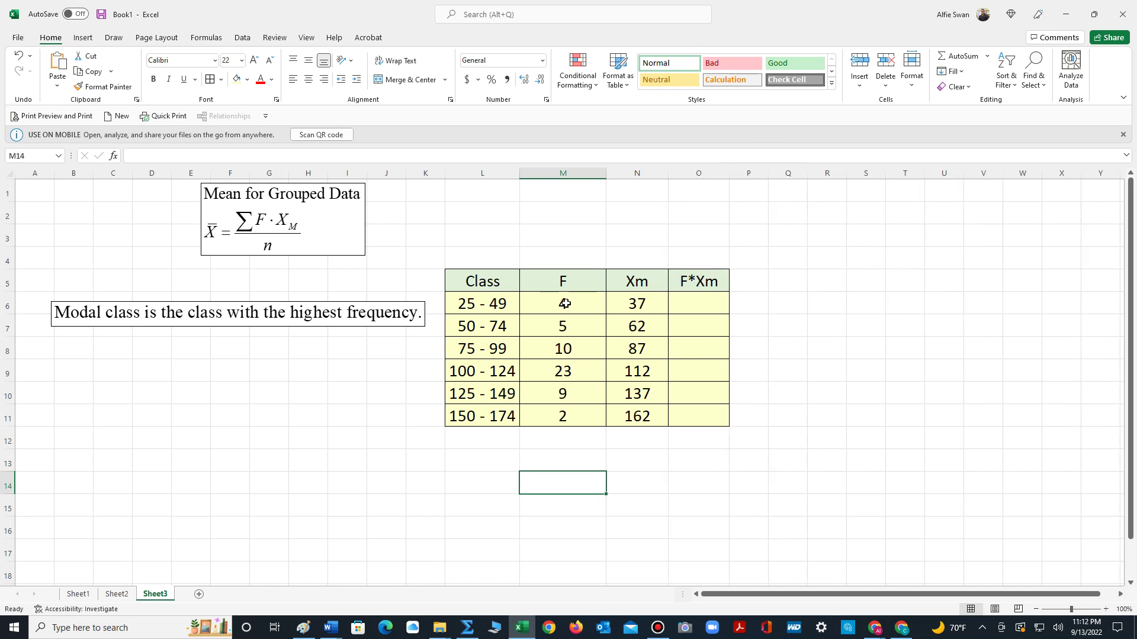
# - Enter =M6*N6 in O6 (148) and fill it down to O11, ending at 324
pyautogui.click(691, 304)
pyautogui.write('=')
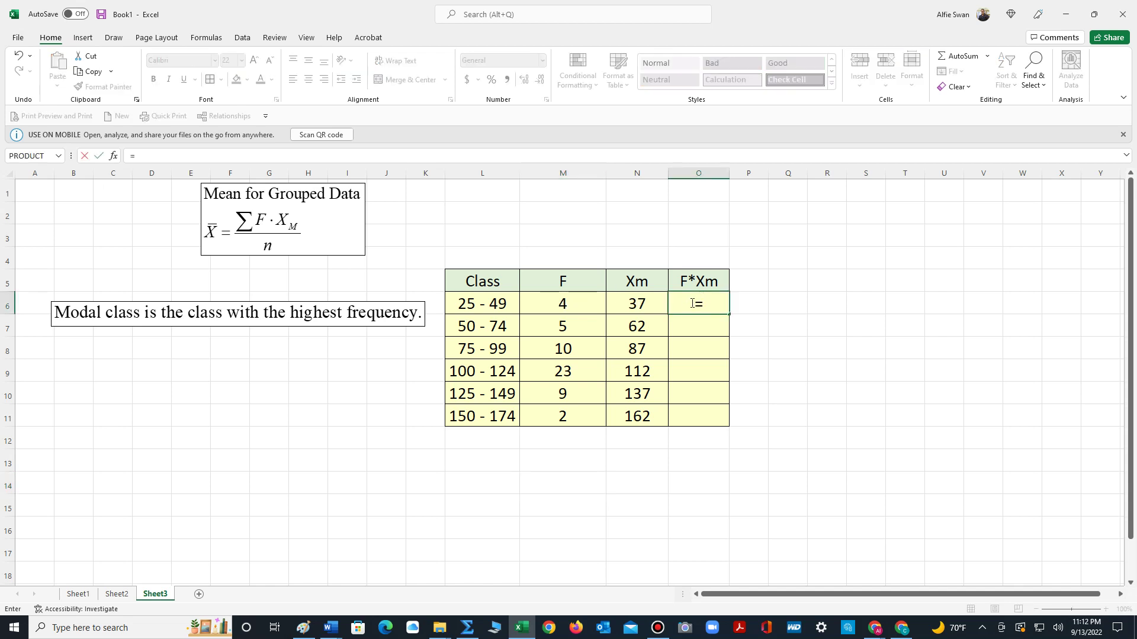
pyautogui.click(562, 306)
pyautogui.write('*')
pyautogui.click(621, 305)
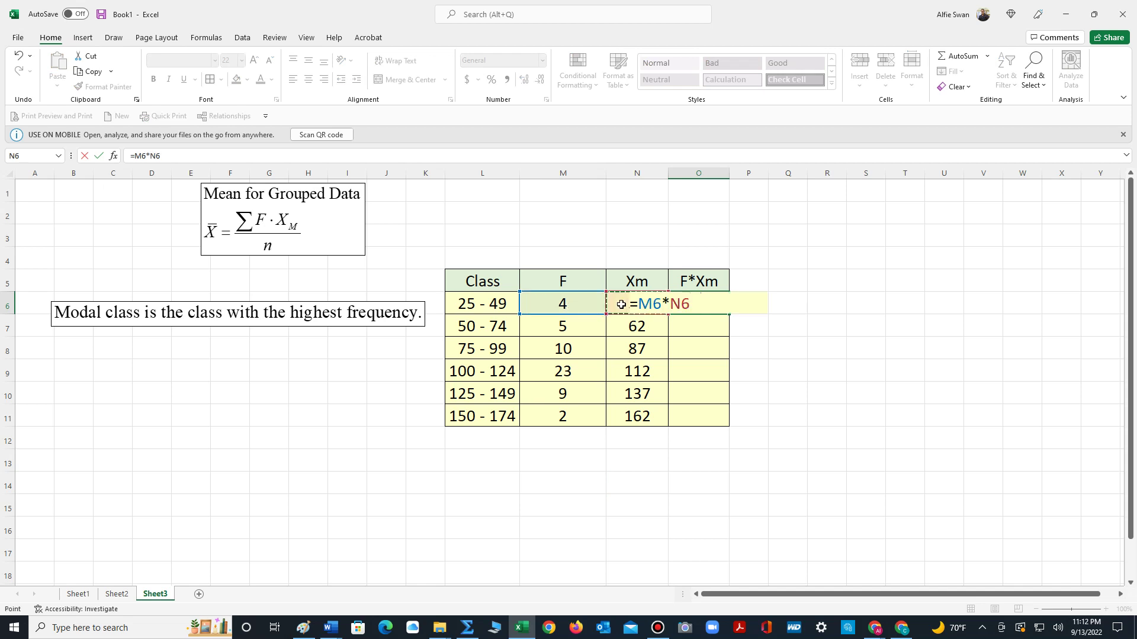
pyautogui.press('Return')
pyautogui.click(715, 302)
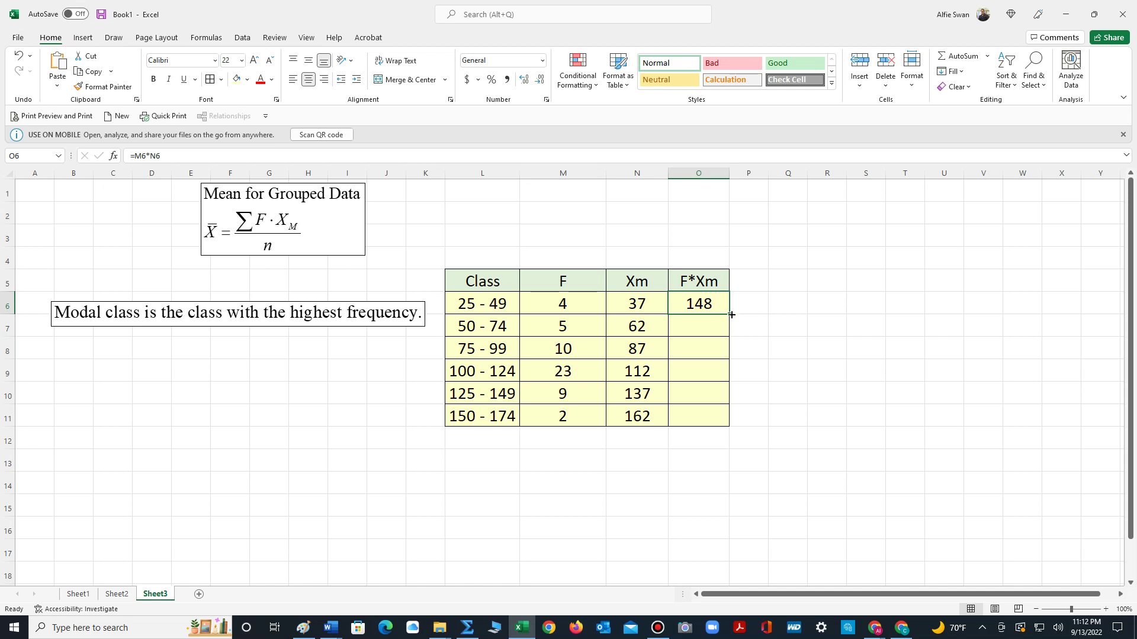
pyautogui.moveTo(731, 316); pyautogui.dragTo(735, 418)
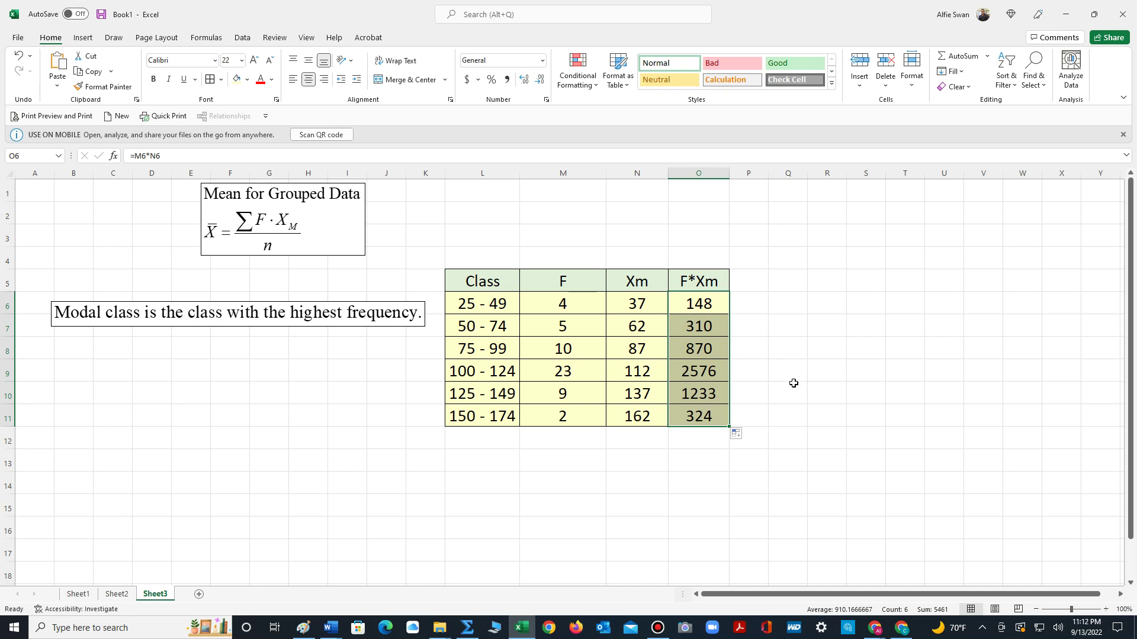
pyautogui.moveTo(566, 307); pyautogui.dragTo(581, 417)
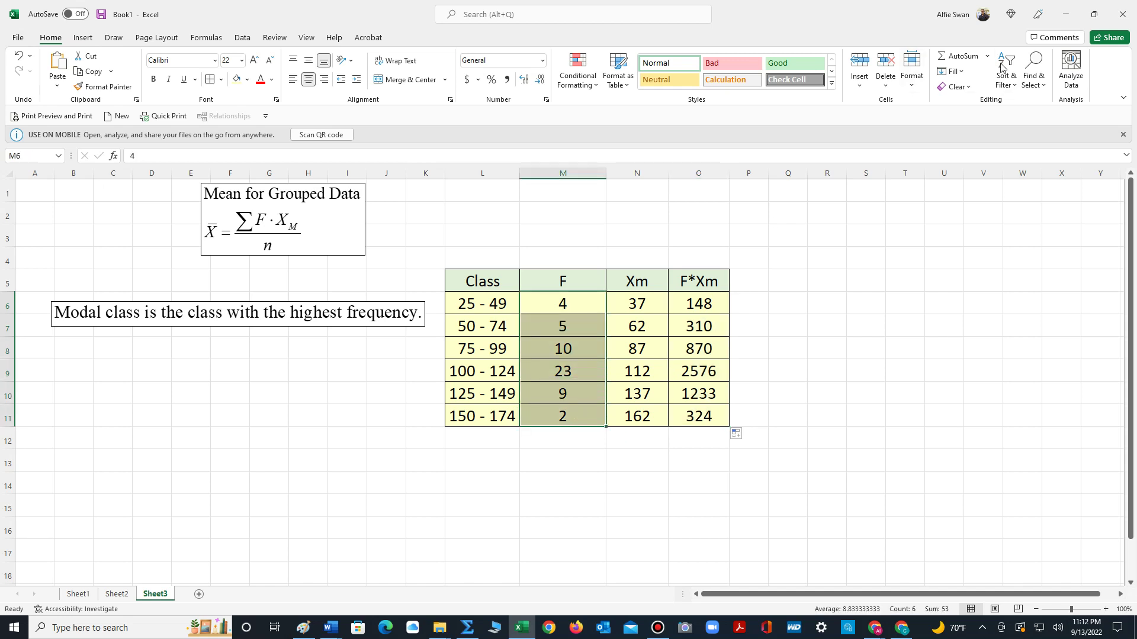
# - AutoSum the F column to a centred 53 and the F*Xm column to 5461
pyautogui.click(952, 55)
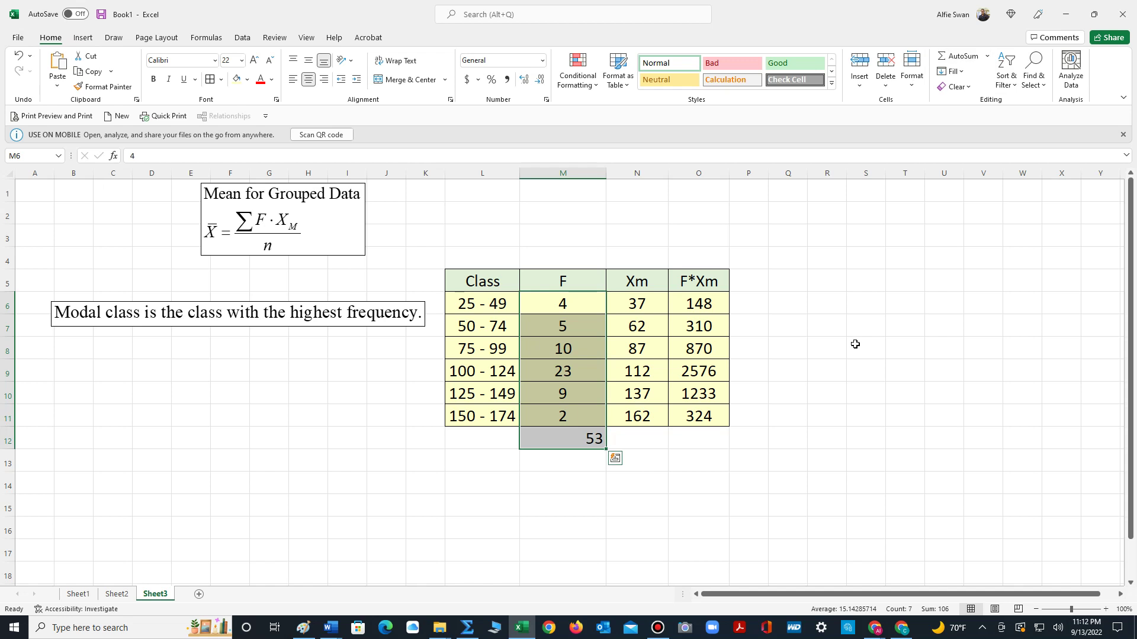
pyautogui.click(591, 441)
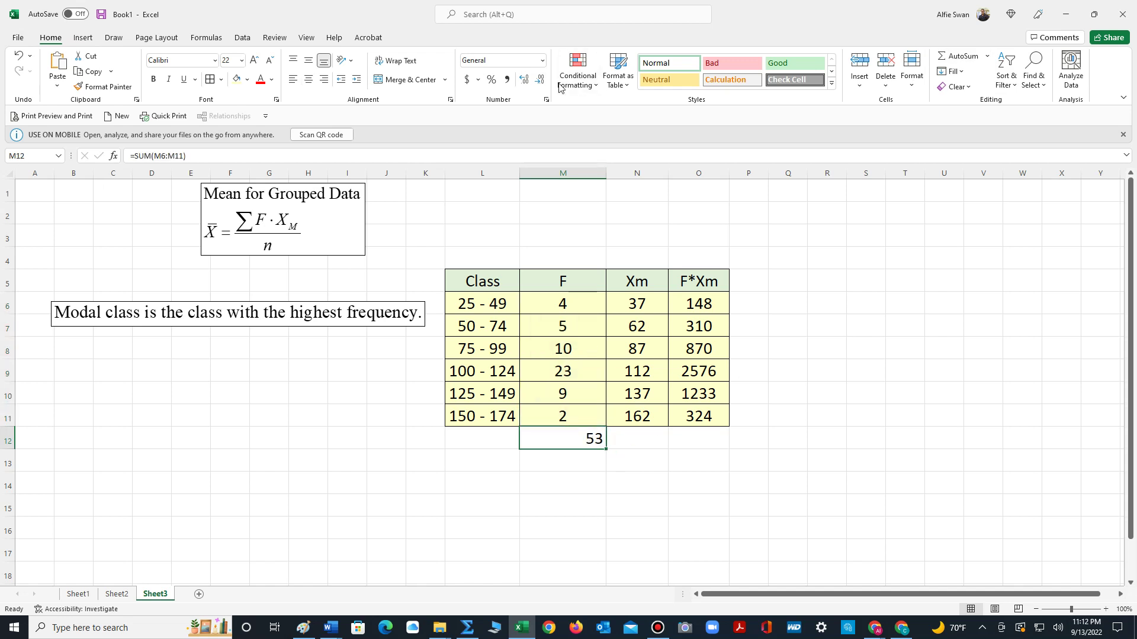
pyautogui.click(308, 79)
pyautogui.moveTo(696, 298); pyautogui.dragTo(695, 418)
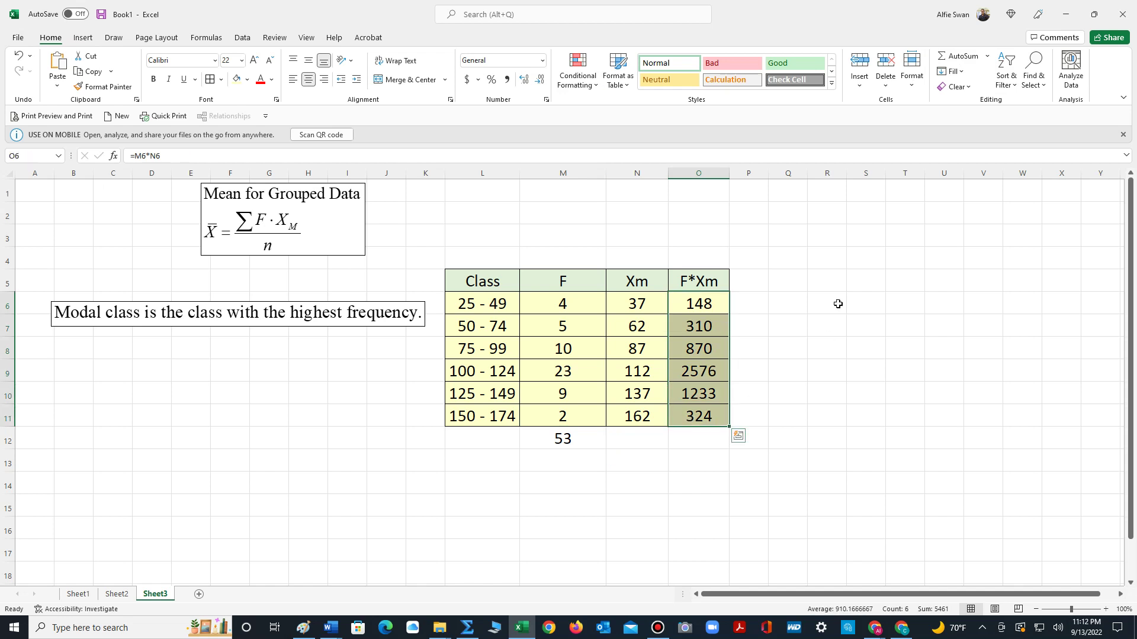
pyautogui.click(956, 56)
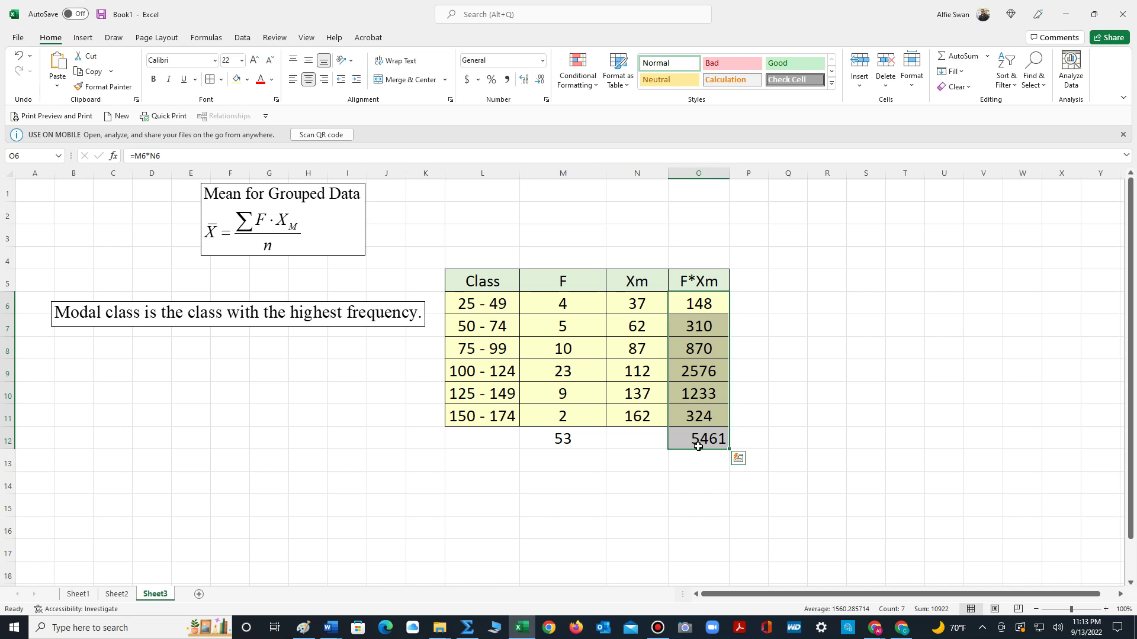
pyautogui.click(478, 477)
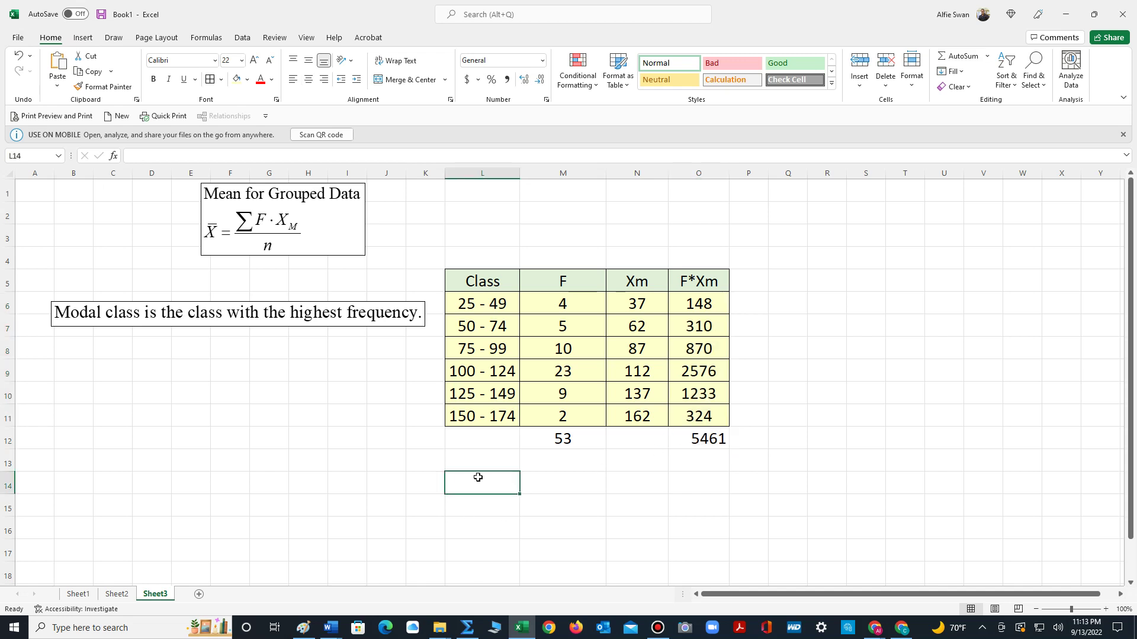
# - Enter 'Mean =' in L14 and =5461/53 in M14, reducing decimals to show 103
pyautogui.write('Mean =')
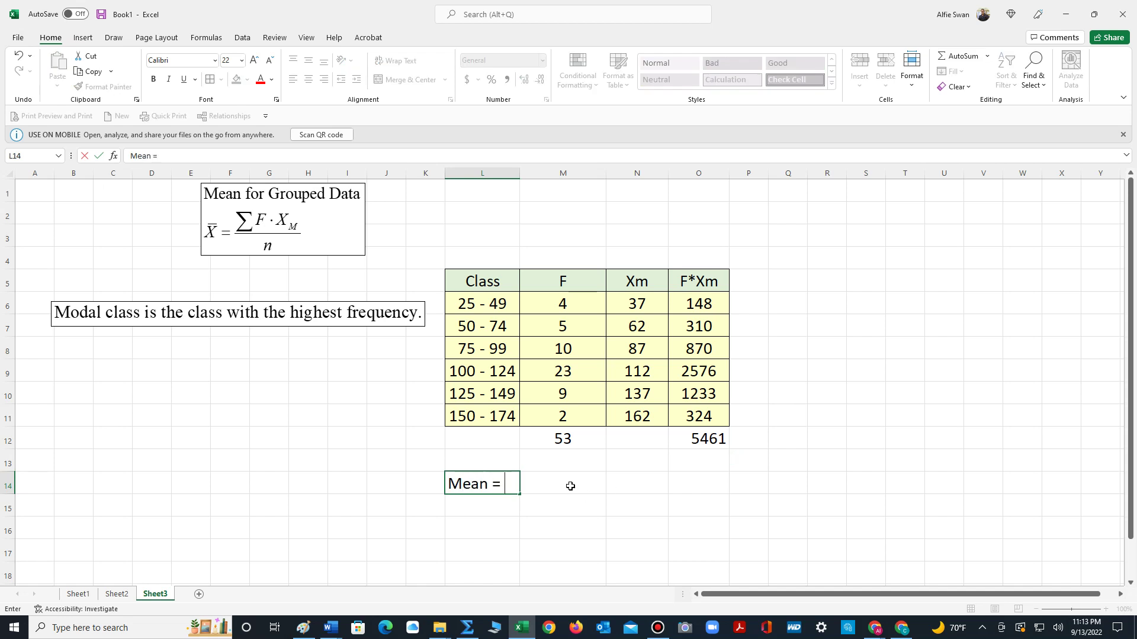
pyautogui.click(569, 486)
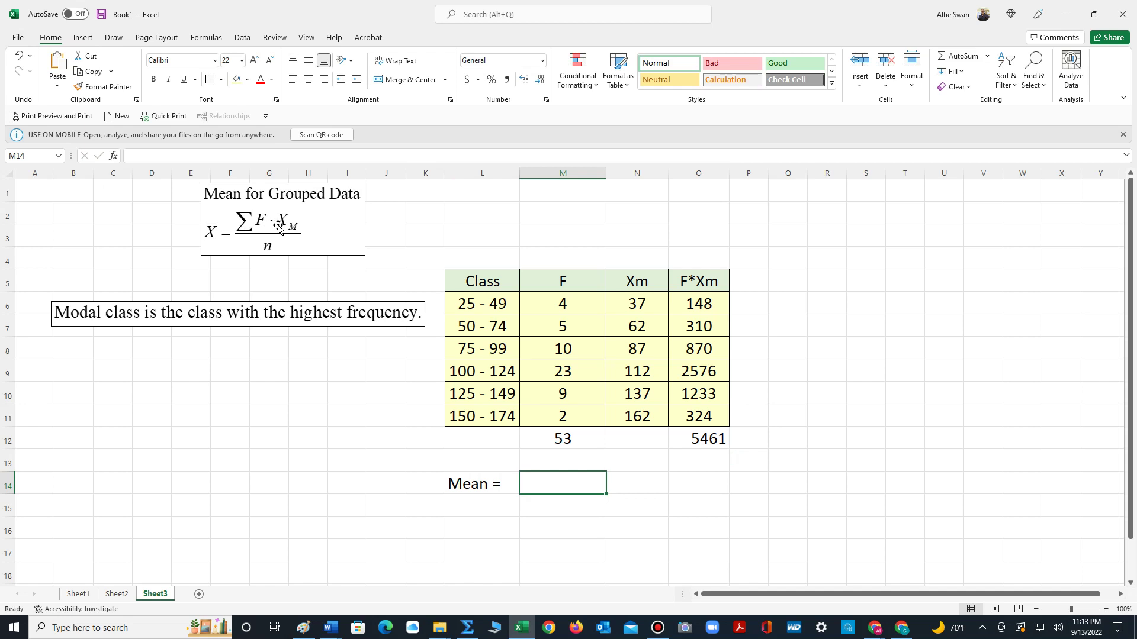
pyautogui.write('=5461')
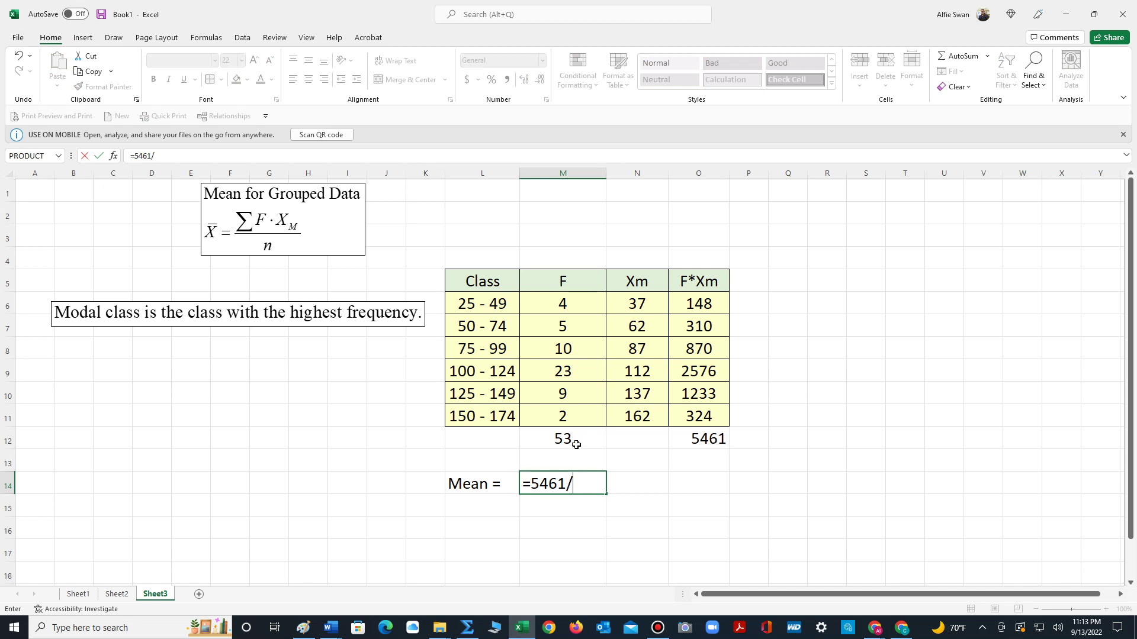
pyautogui.write('/53')
pyautogui.press('Return')
pyautogui.click(586, 475)
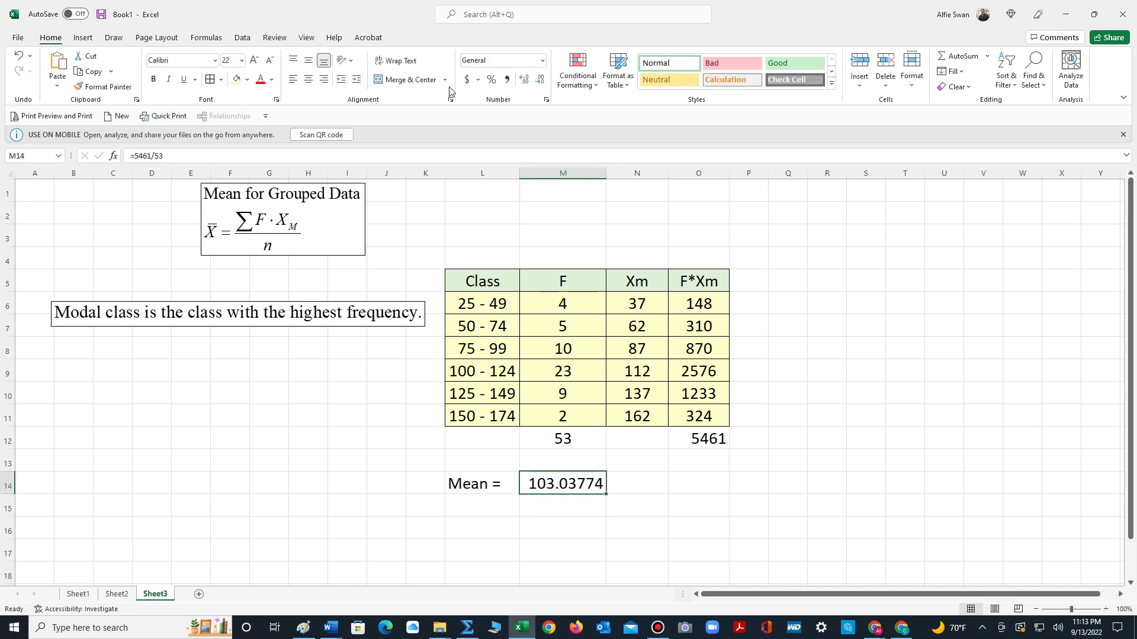
pyautogui.click(541, 80)
pyautogui.click(541, 80)
pyautogui.click(542, 80)
pyautogui.click(541, 81)
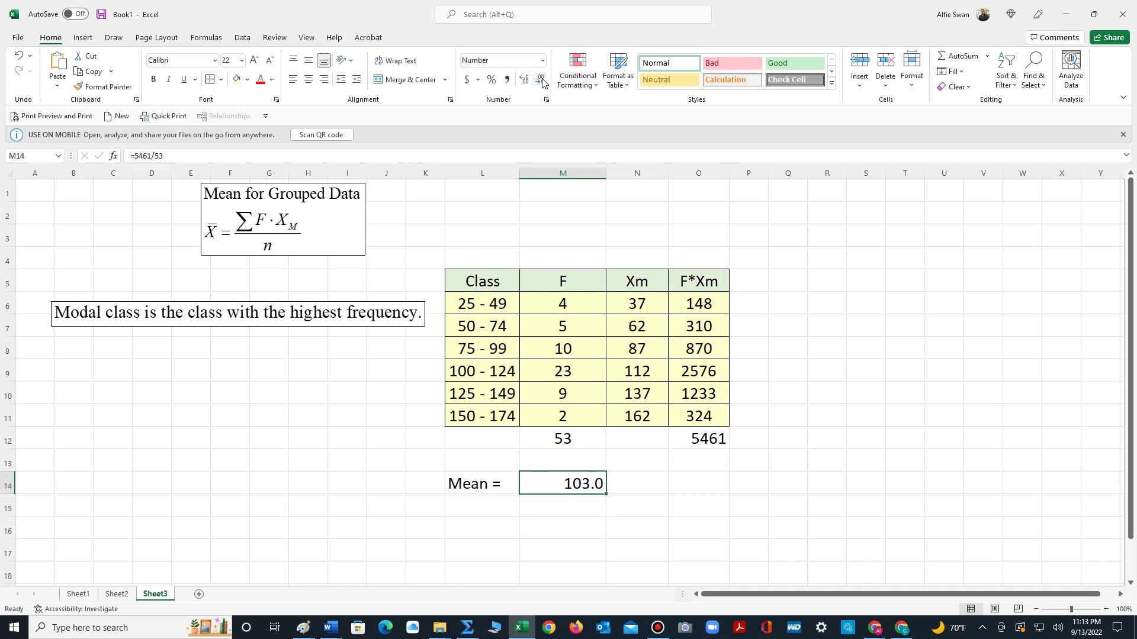
pyautogui.click(542, 81)
# - Type 'Modal Class =' in L15 and autofit column L to the label
pyautogui.click(488, 505)
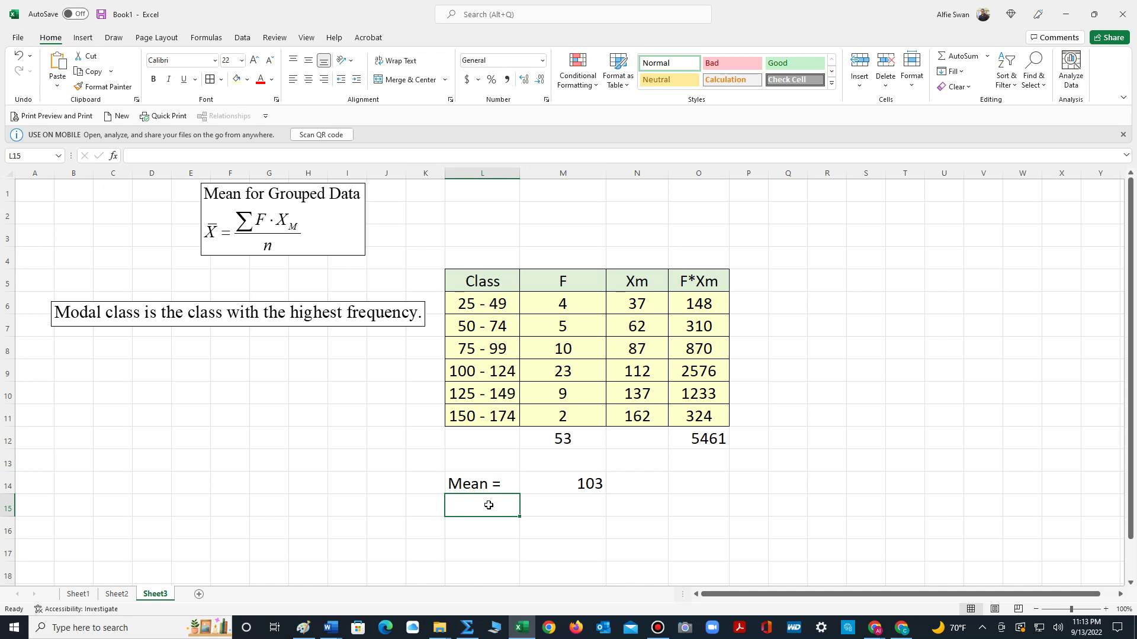
pyautogui.write('Modal ')
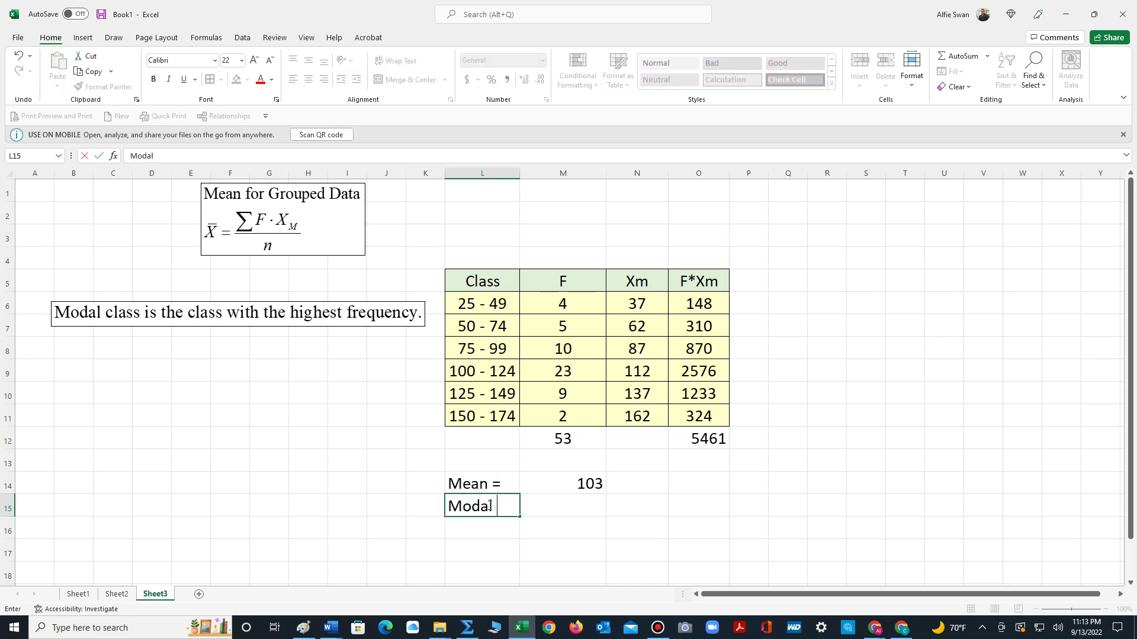
pyautogui.write('Class')
pyautogui.click(512, 173)
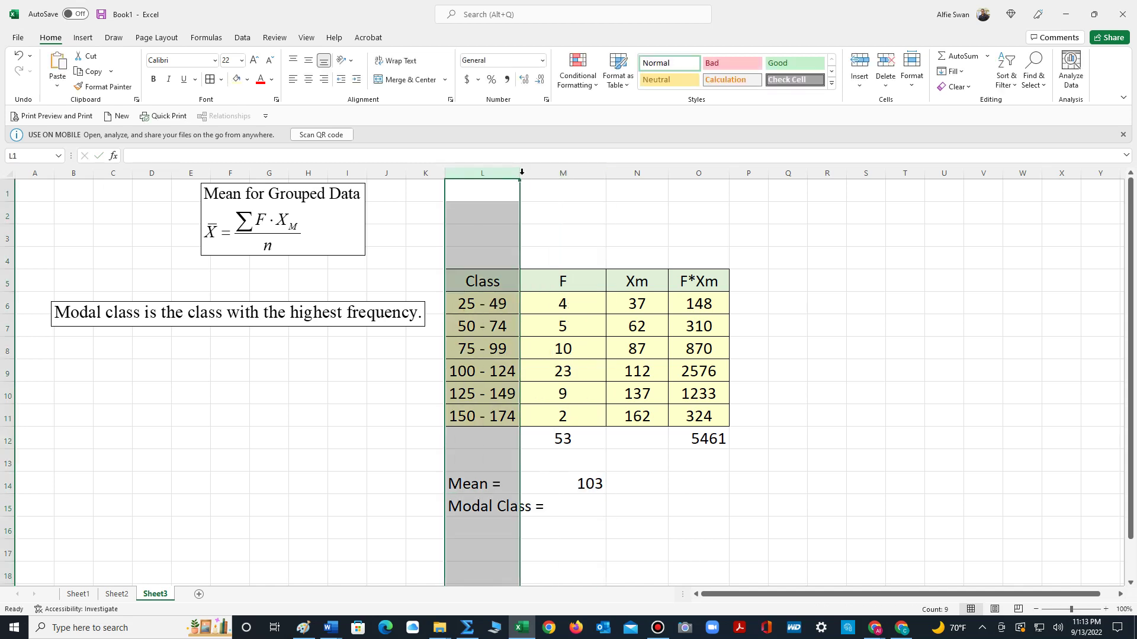
pyautogui.doubleClick(514, 170)
# - Enter 100 - 124 in M15 and centre the mean and modal class results
pyautogui.click(597, 507)
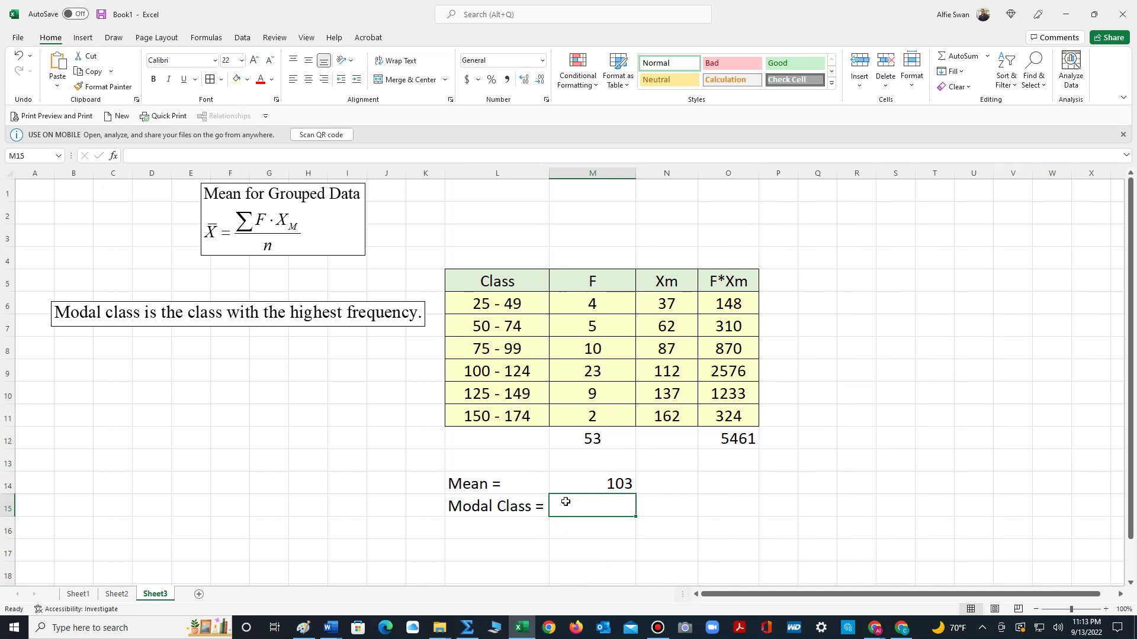
pyautogui.write('100')
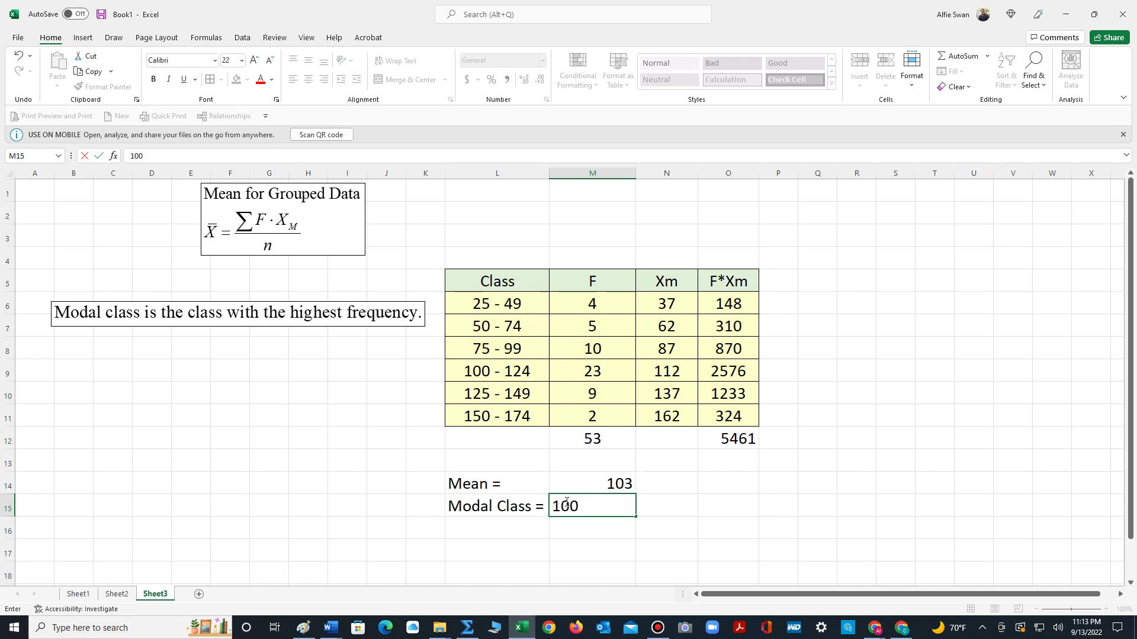
pyautogui.write(' - 124')
pyautogui.click(742, 505)
pyautogui.moveTo(578, 480); pyautogui.dragTo(583, 503)
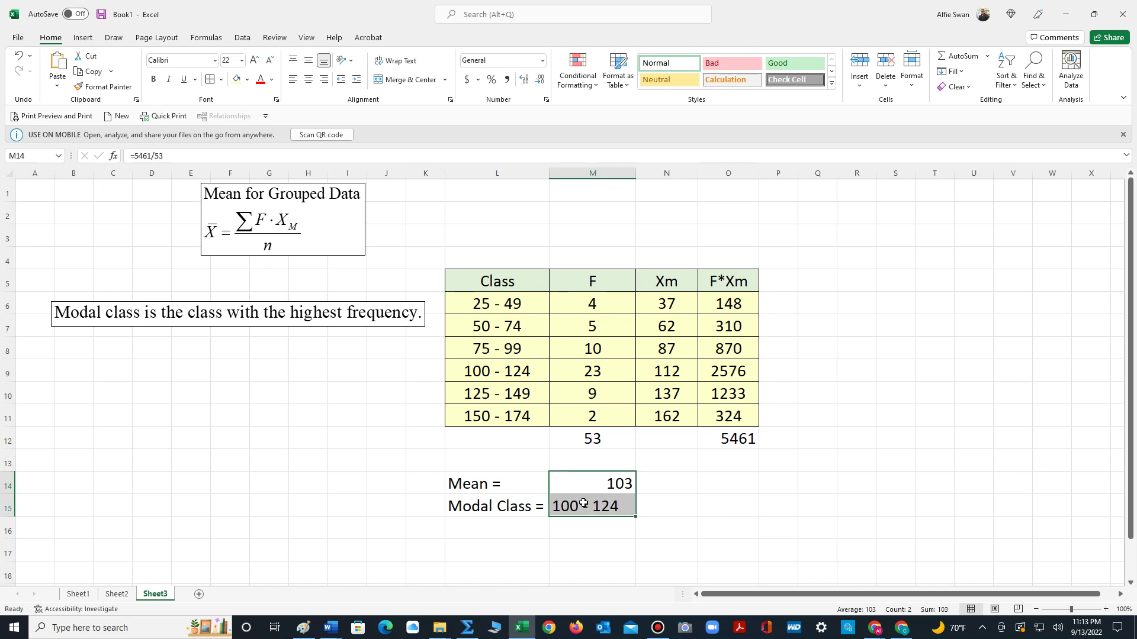
pyautogui.click(307, 79)
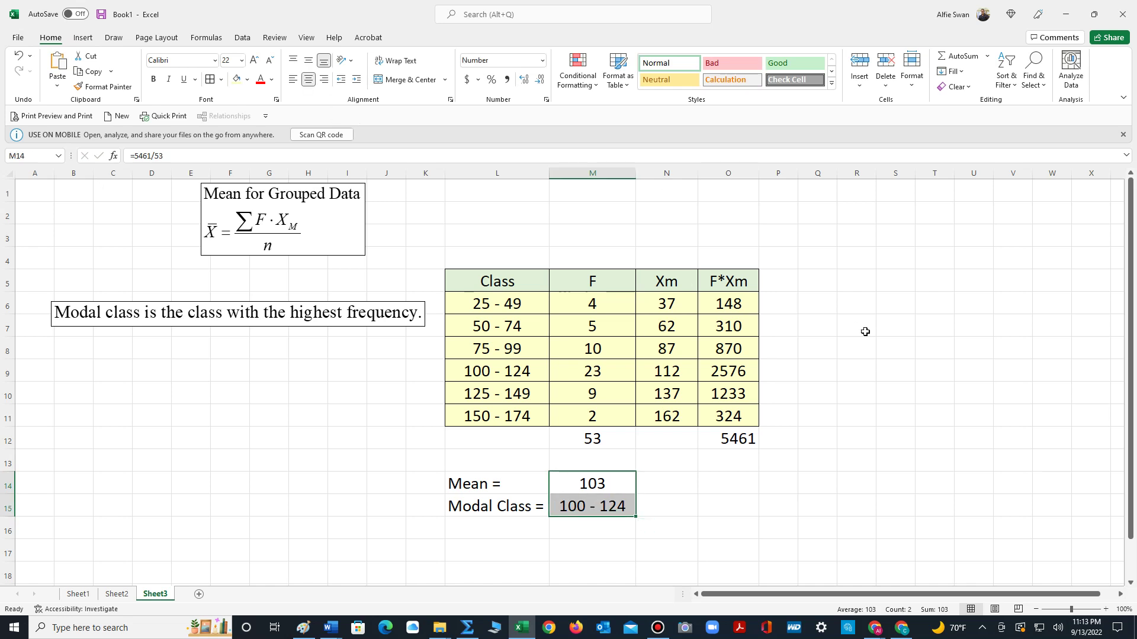
pyautogui.click(853, 326)
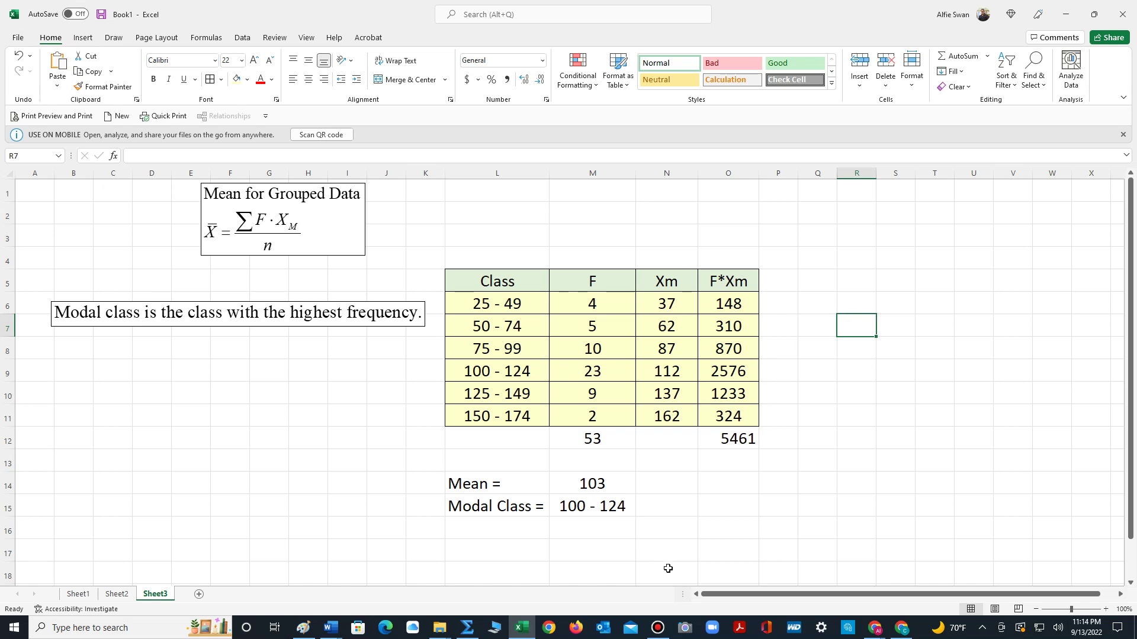
pyautogui.click(657, 627)
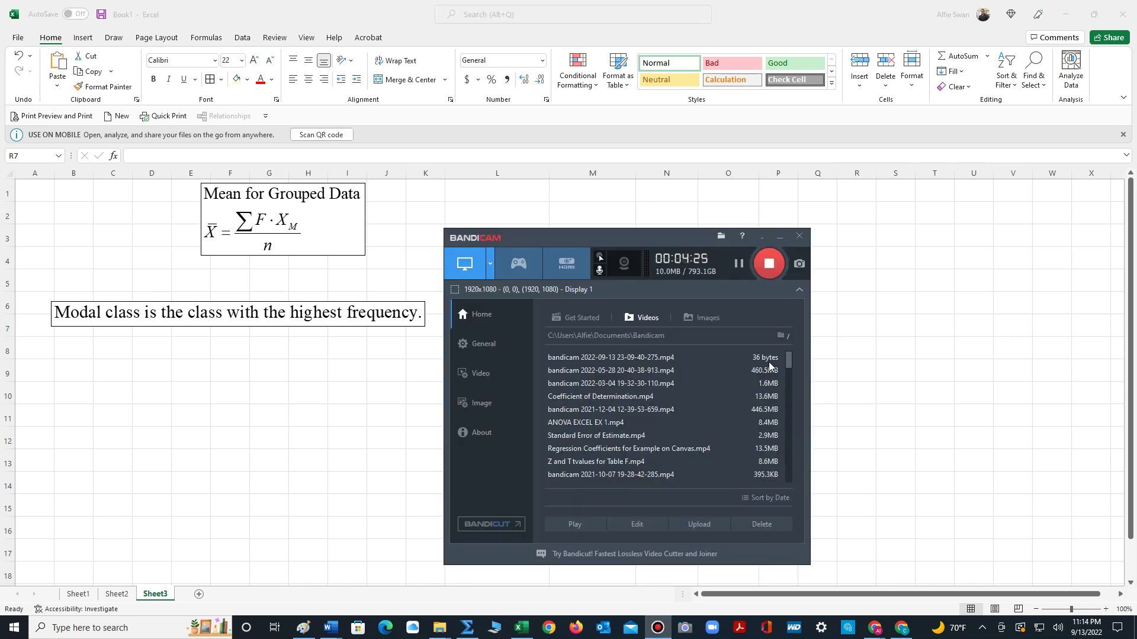